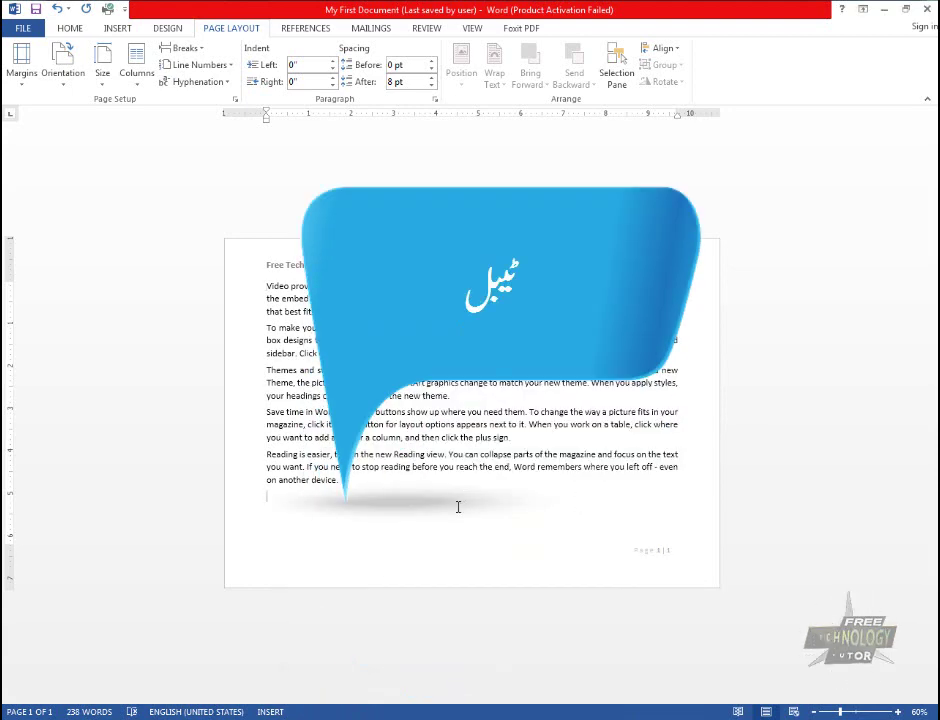
Insert a page break after the existing text so page 2 starts blank
{"action": "key", "text": "ctrl+Return"}
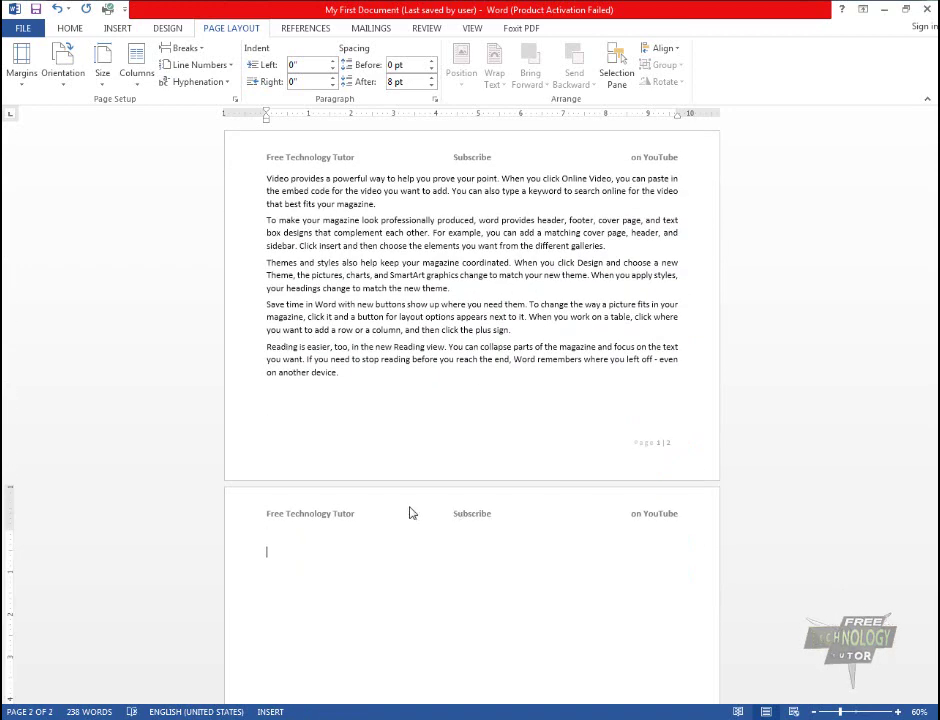
{"action": "scroll", "coordinate": [409, 505], "scroll_direction": "down", "scroll_amount": 3}
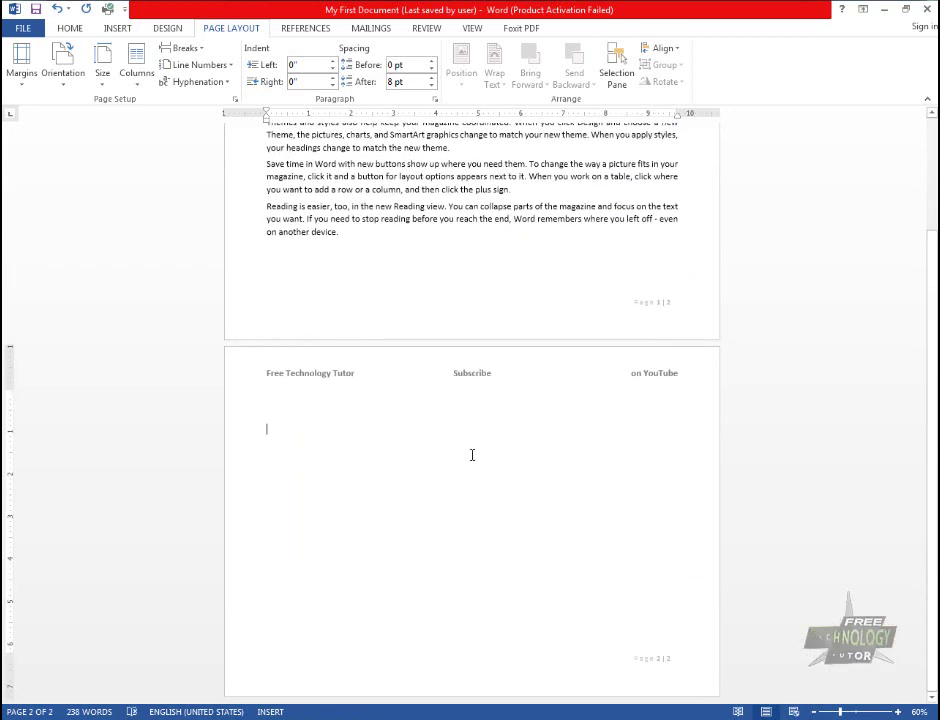
{"action": "scroll", "coordinate": [470, 457], "scroll_direction": "up", "scroll_amount": 3}
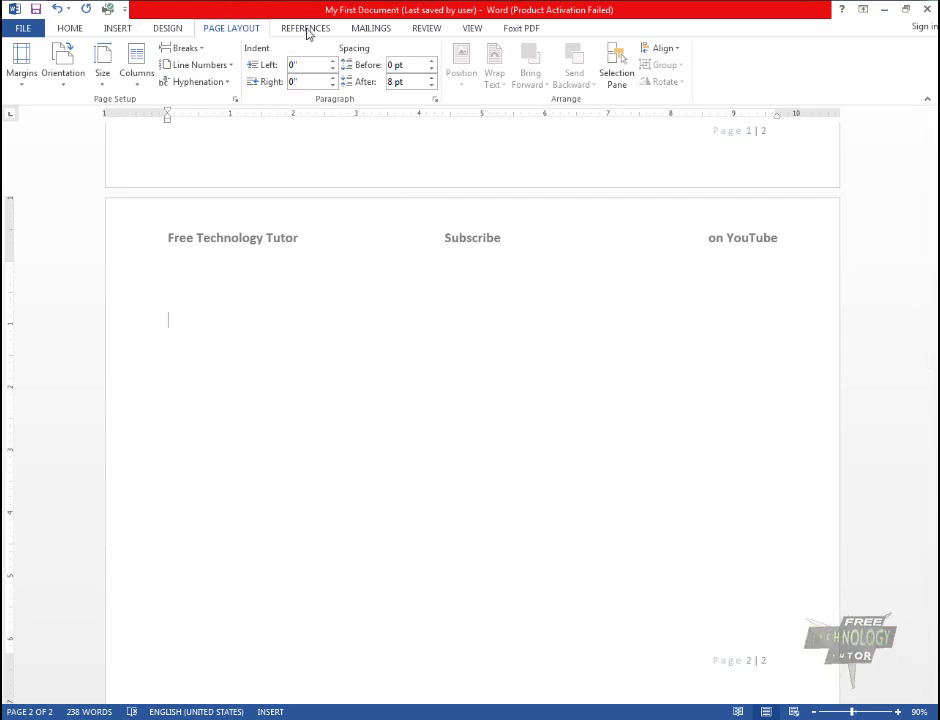
Insert an empty 3-column, 3-row table at the top of page 2
{"action": "left_click", "coordinate": [71, 34]}
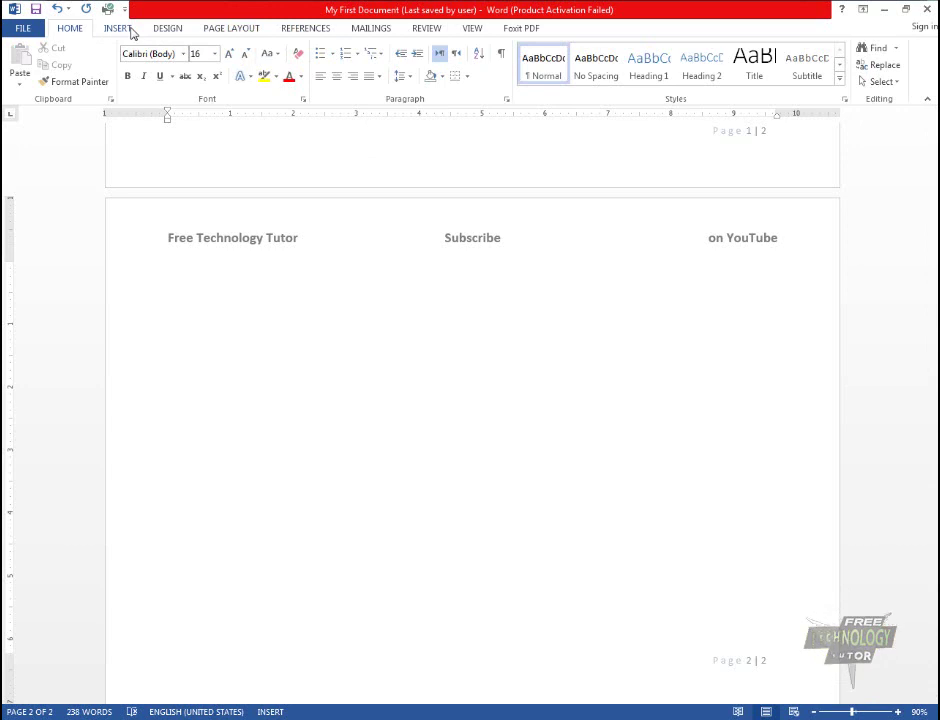
{"action": "left_click", "coordinate": [118, 28]}
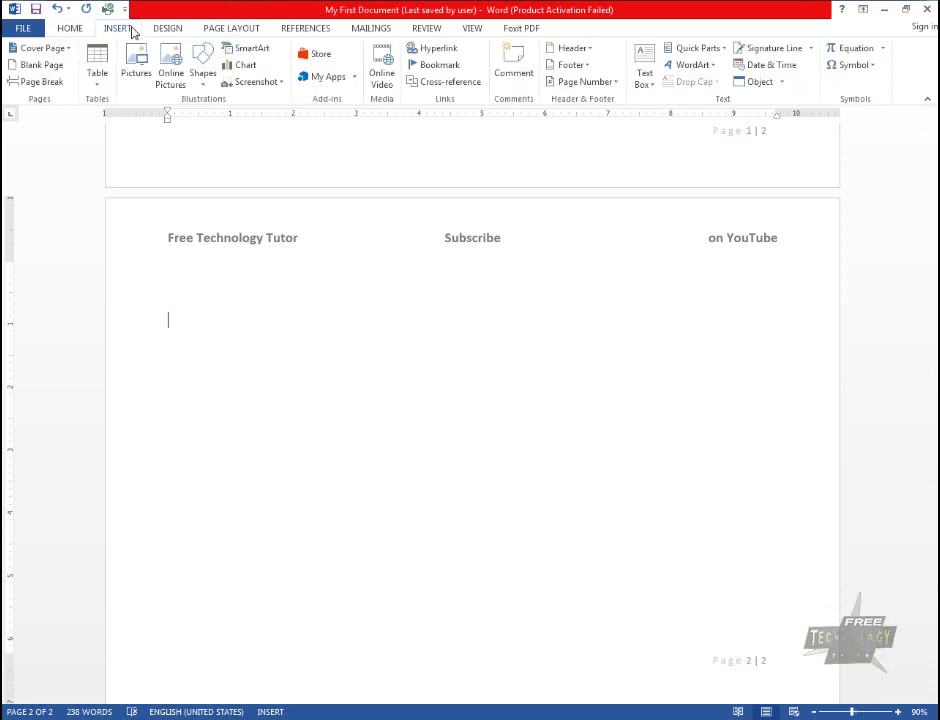
{"action": "left_click", "coordinate": [100, 85]}
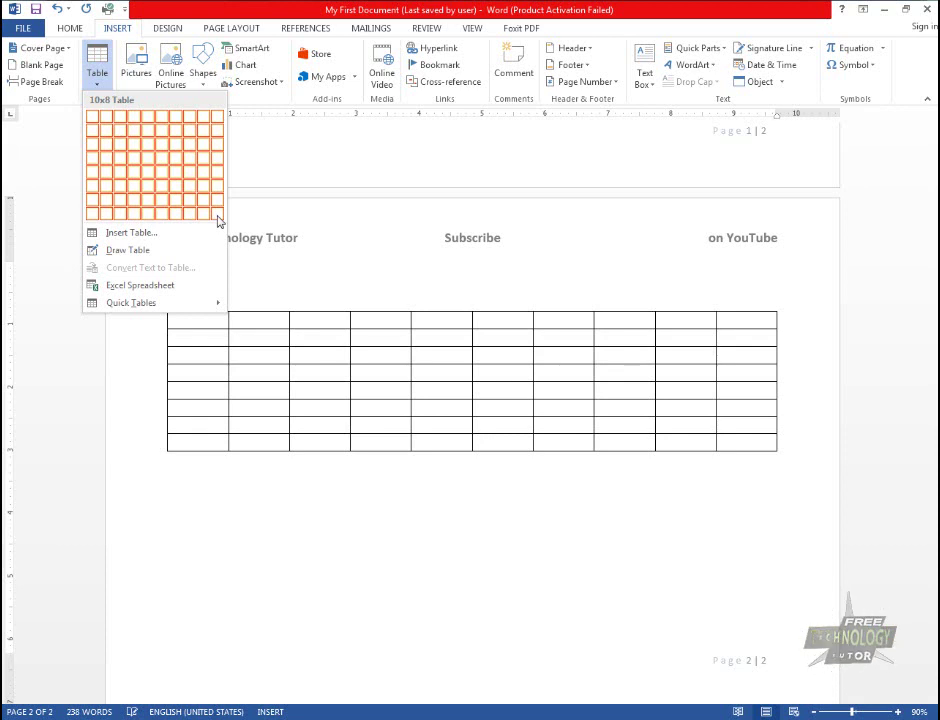
{"action": "left_click", "coordinate": [120, 145]}
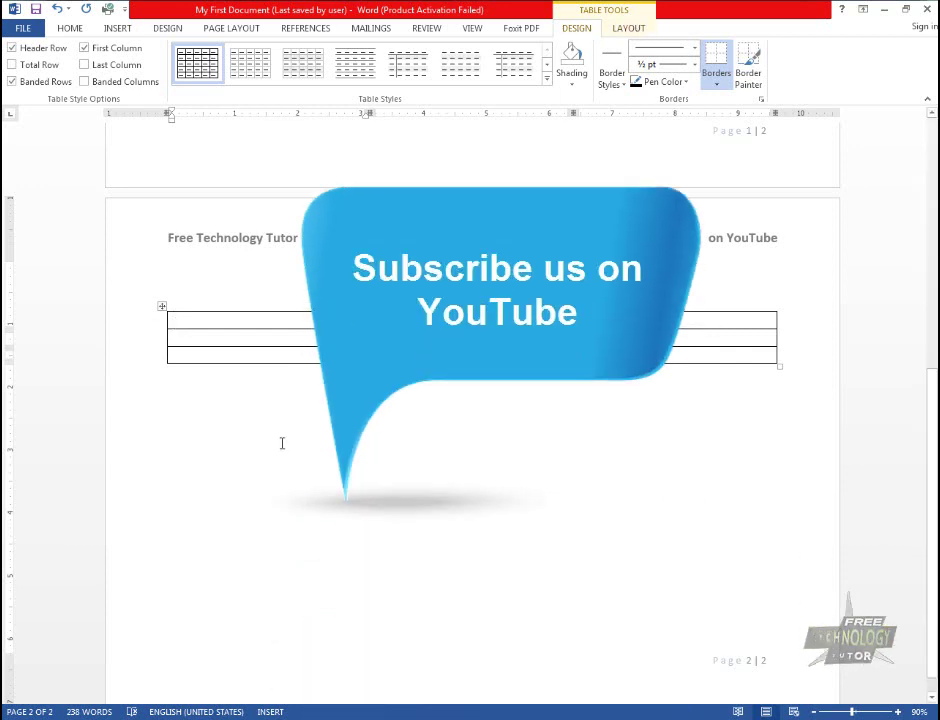
Uncheck Header Row, First Column, Banded Rows and Banded Columns for the 3x3 table
{"action": "left_click", "coordinate": [281, 443]}
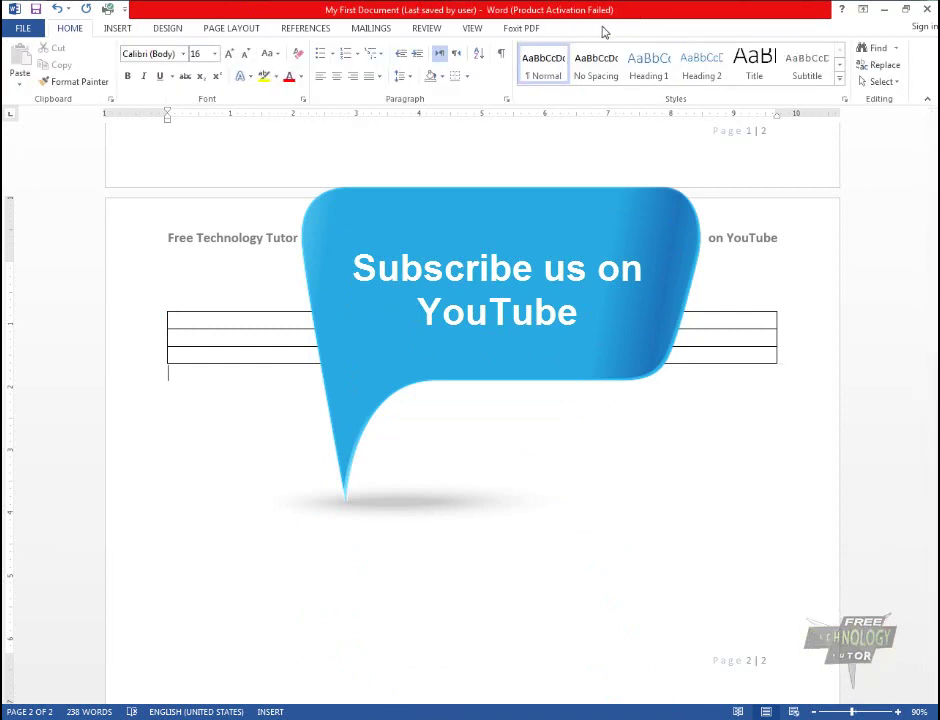
{"action": "left_click", "coordinate": [261, 334]}
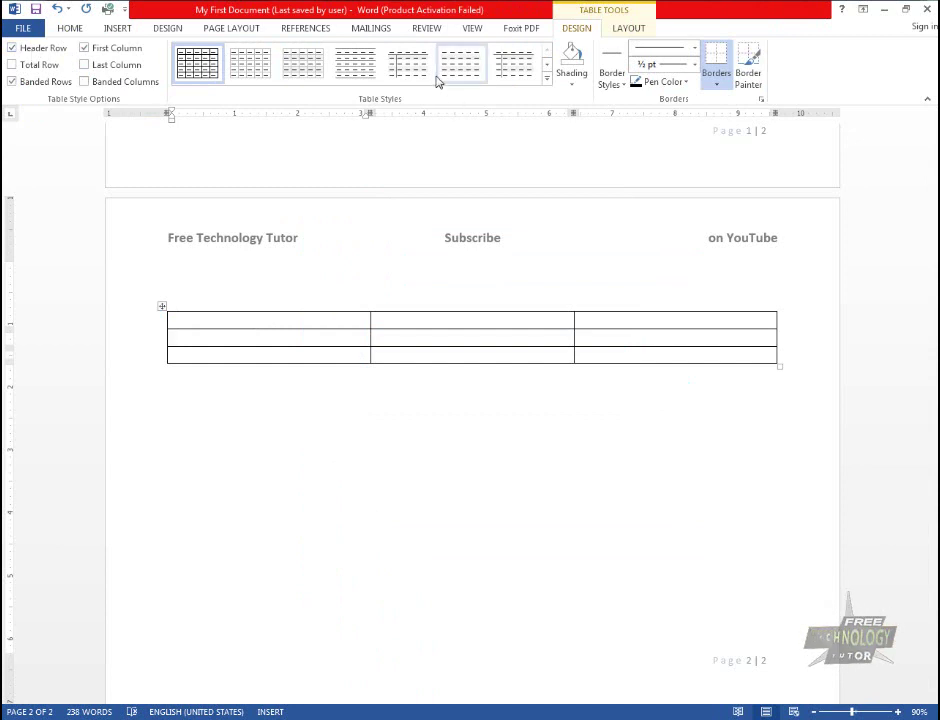
{"action": "left_click", "coordinate": [37, 50]}
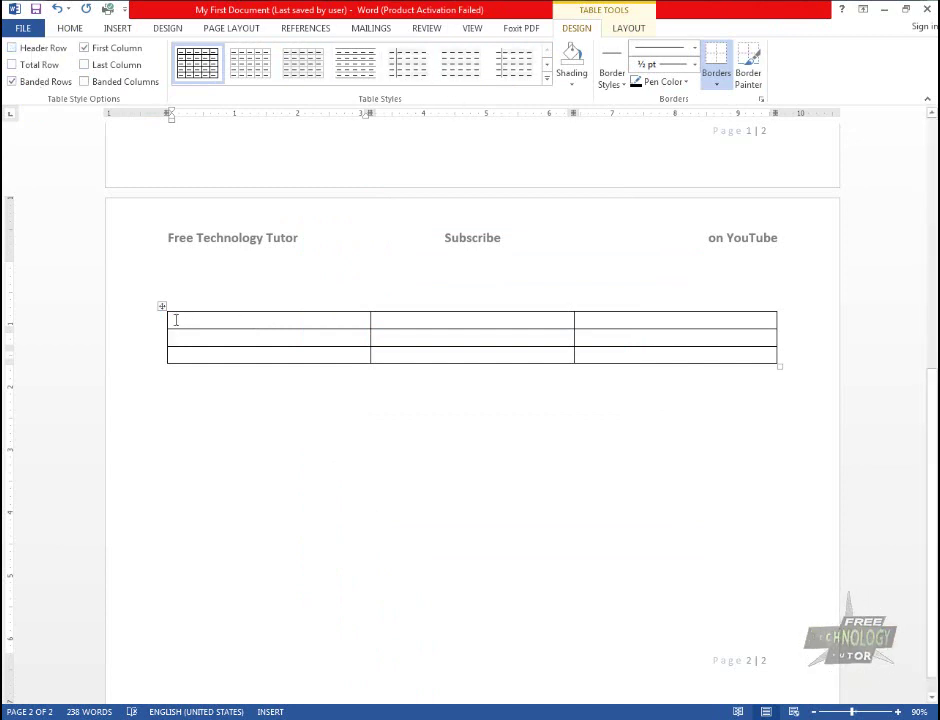
{"action": "mouse_move", "coordinate": [175, 320]}
{"action": "left_mouse_down"}
{"action": "mouse_move", "coordinate": [577, 320]}
{"action": "mouse_move", "coordinate": [480, 320]}
{"action": "left_mouse_up"}
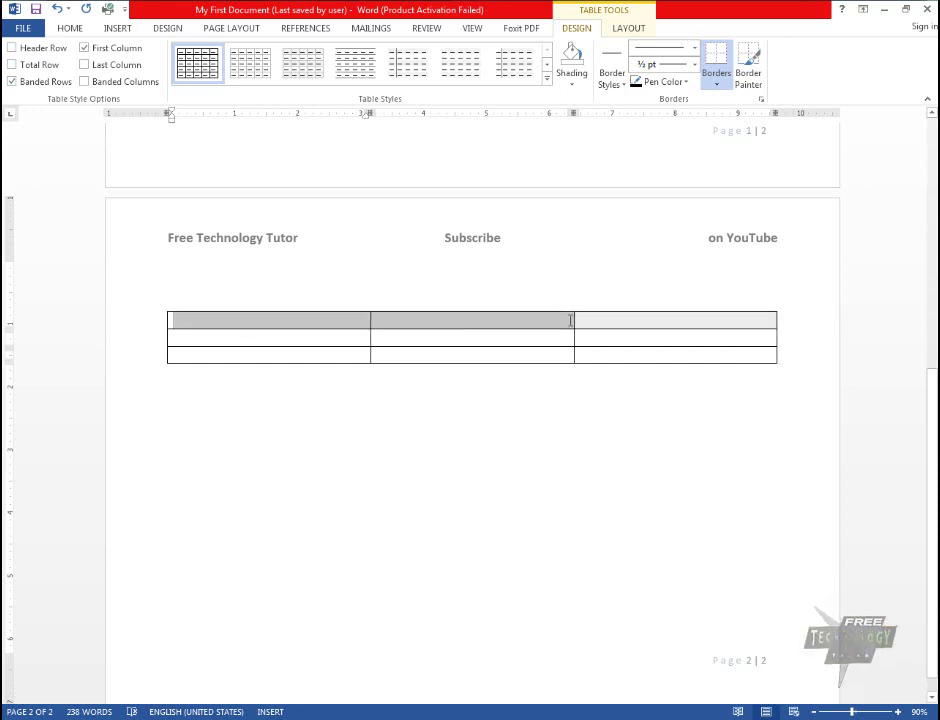
{"action": "left_click", "coordinate": [104, 50]}
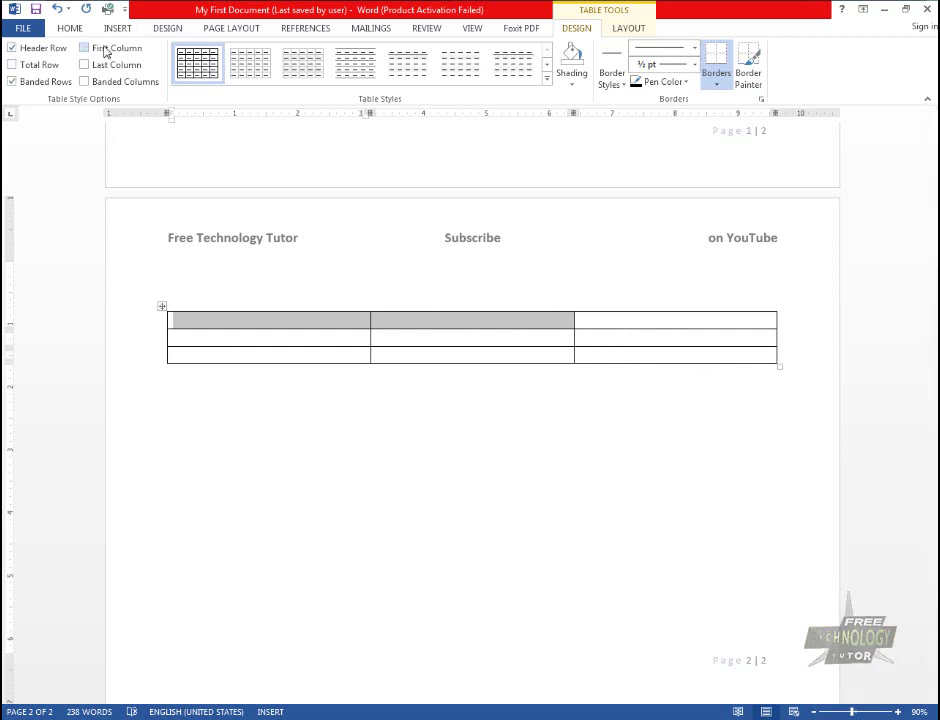
{"action": "left_click", "coordinate": [105, 50]}
{"action": "left_click", "coordinate": [100, 82]}
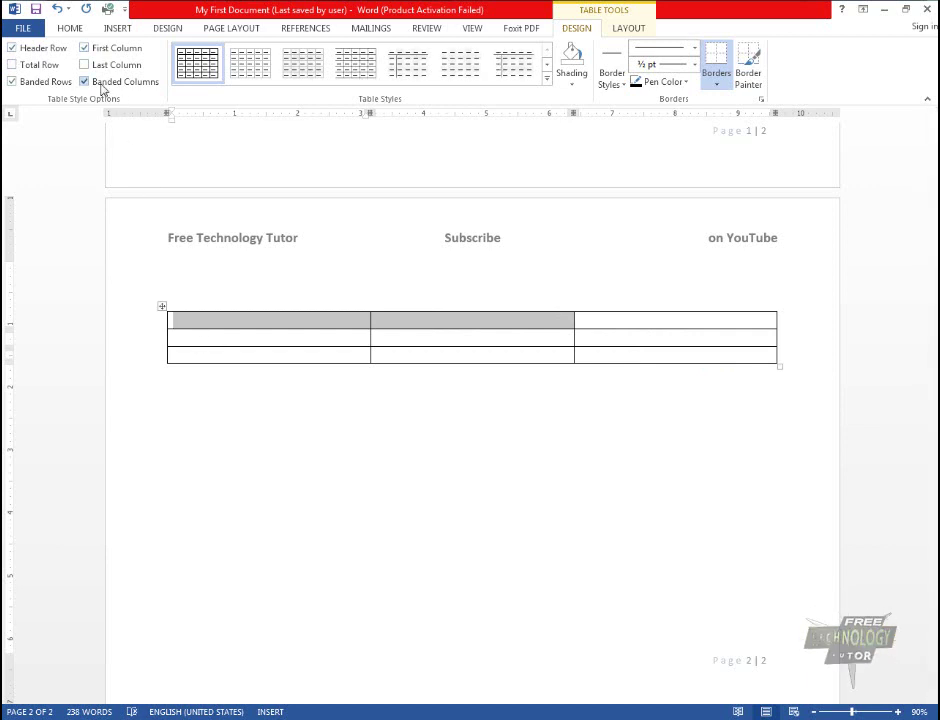
{"action": "left_click", "coordinate": [101, 84]}
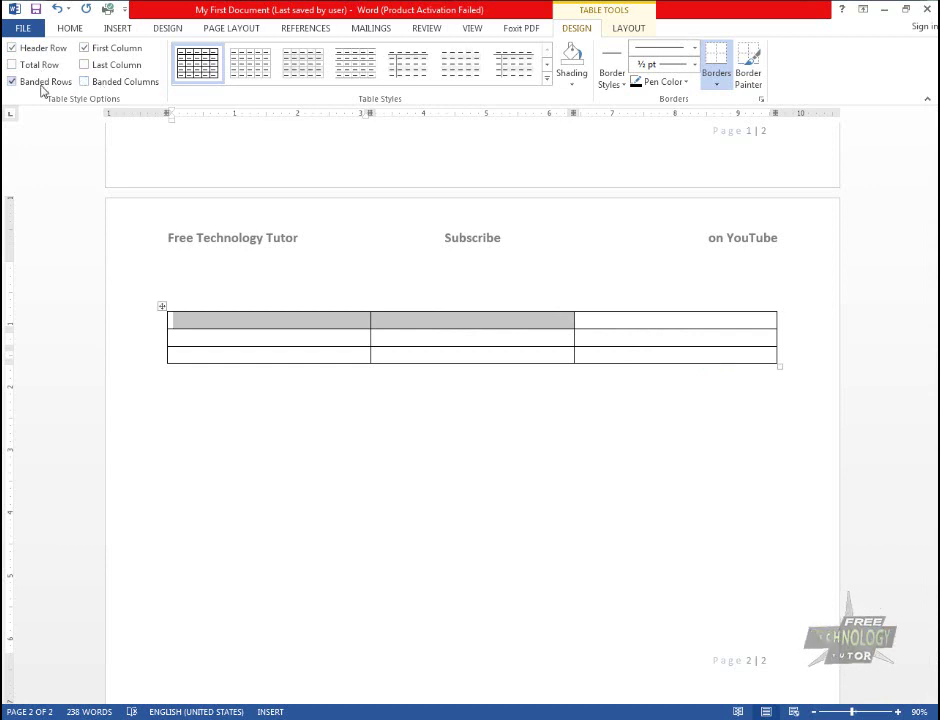
{"action": "left_click", "coordinate": [34, 48]}
{"action": "left_click", "coordinate": [35, 82]}
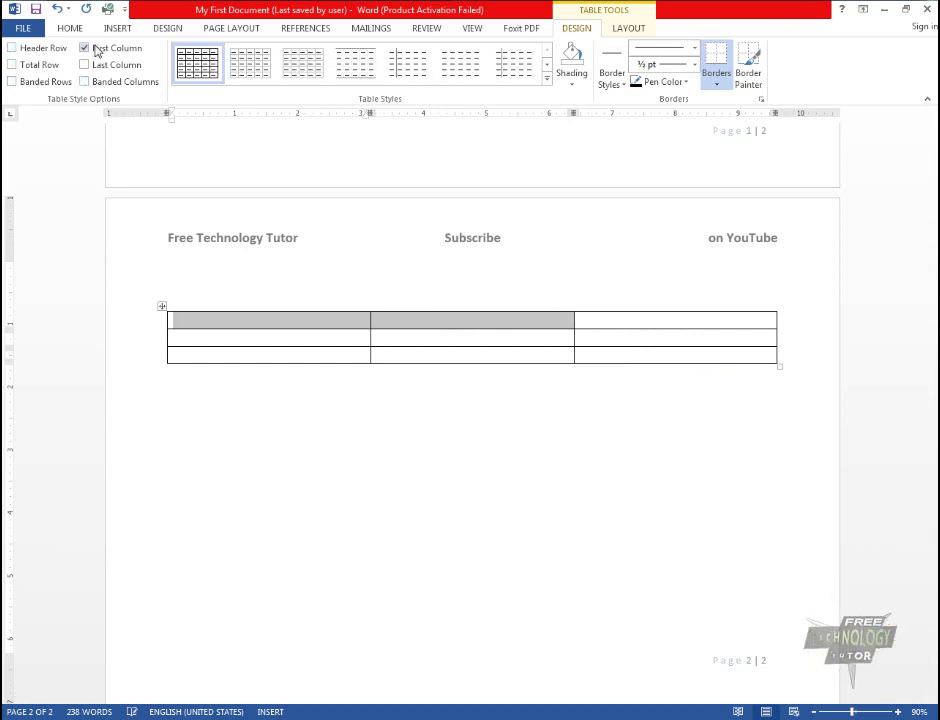
{"action": "left_click", "coordinate": [95, 49]}
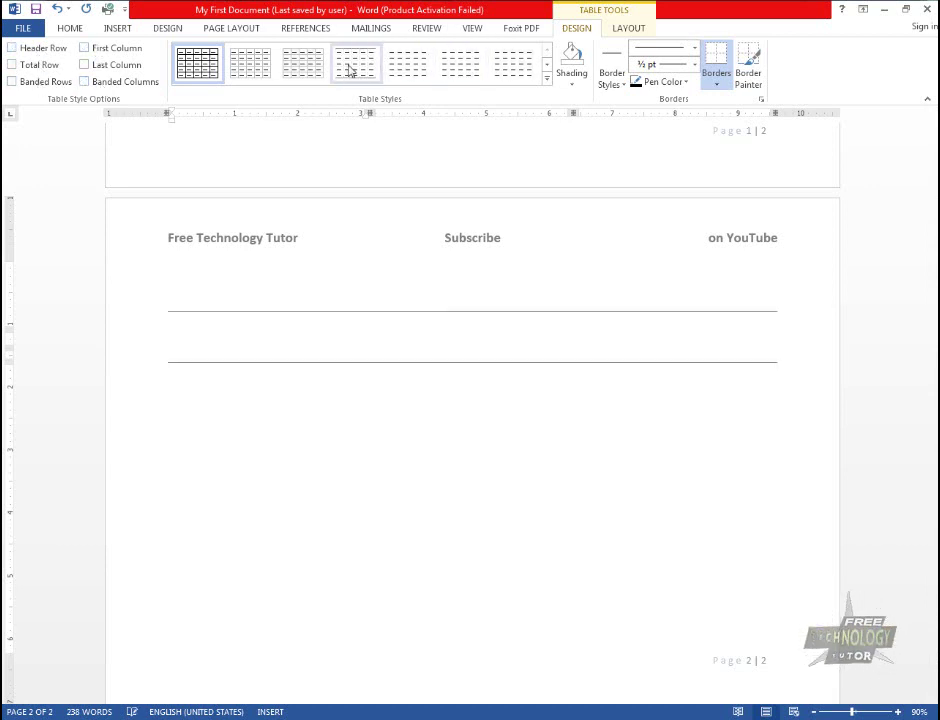
Turn Header Row, First Column, Total Row and Last Column on, expanding the Table Styles gallery
{"action": "left_click", "coordinate": [547, 77]}
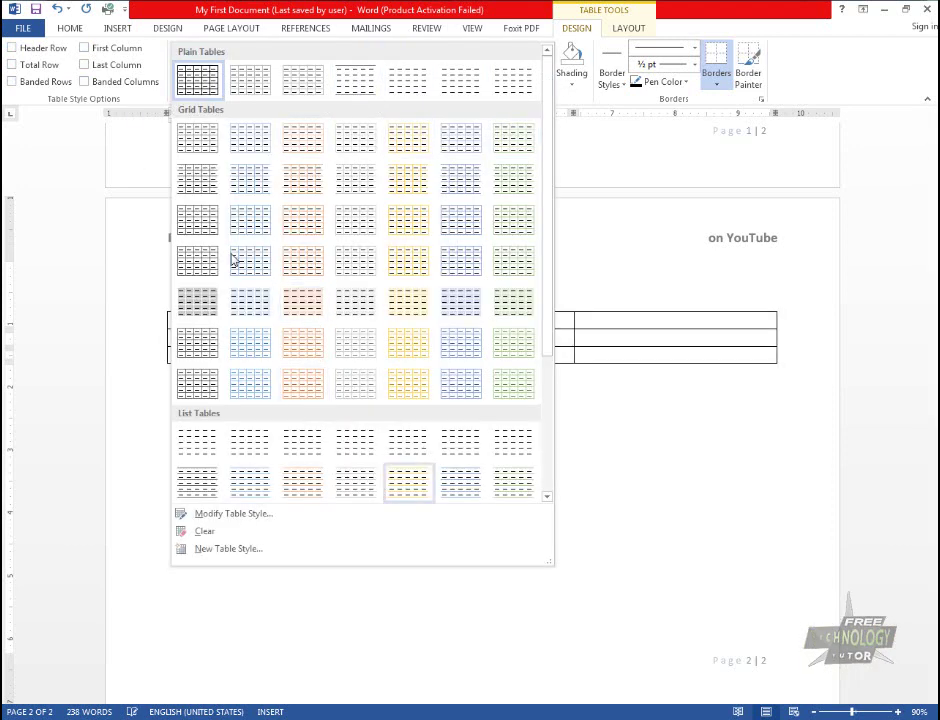
{"action": "left_click", "coordinate": [43, 49]}
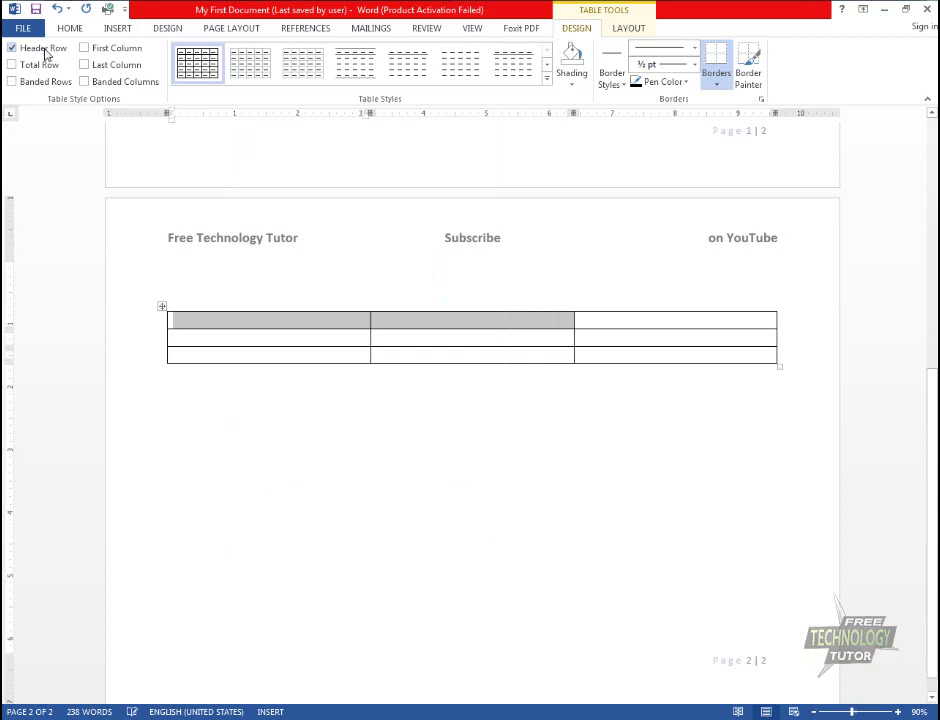
{"action": "left_click", "coordinate": [547, 77]}
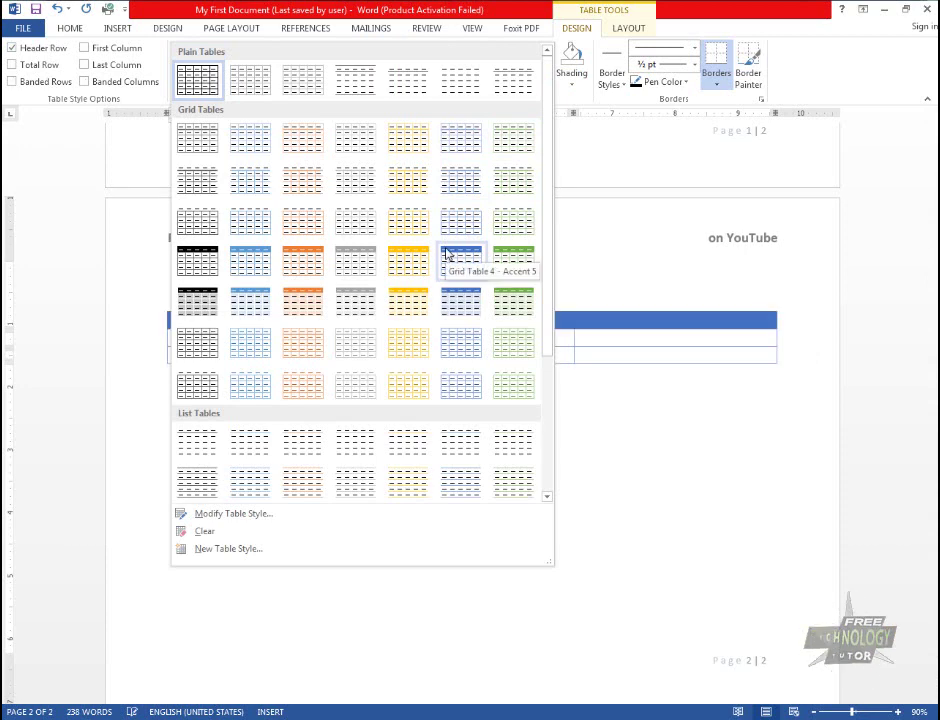
{"action": "left_click", "coordinate": [104, 53]}
{"action": "left_click", "coordinate": [538, 84]}
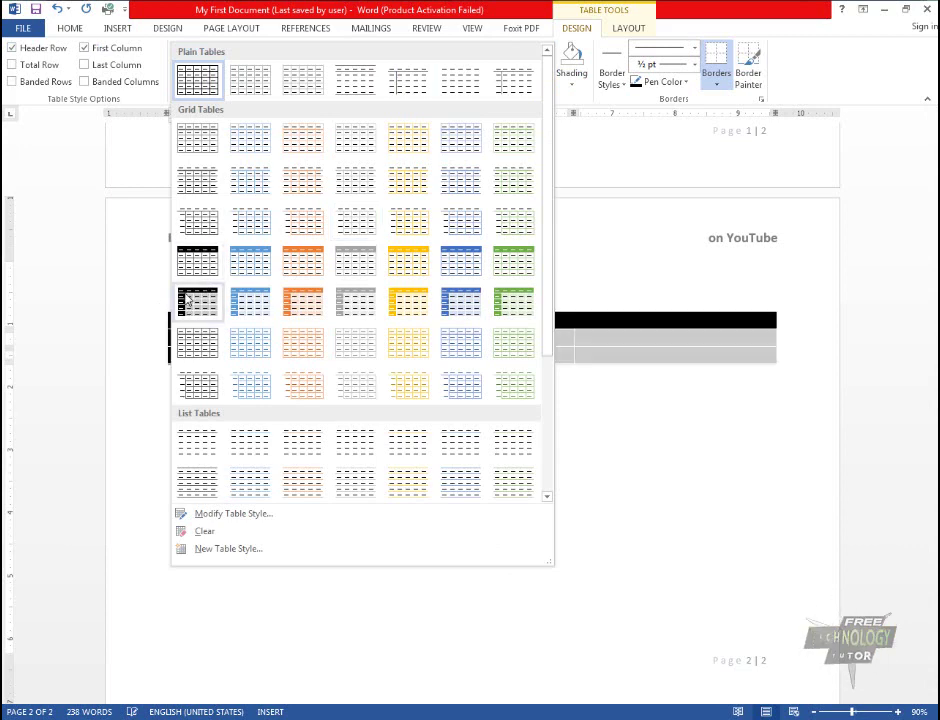
{"action": "left_click", "coordinate": [13, 64]}
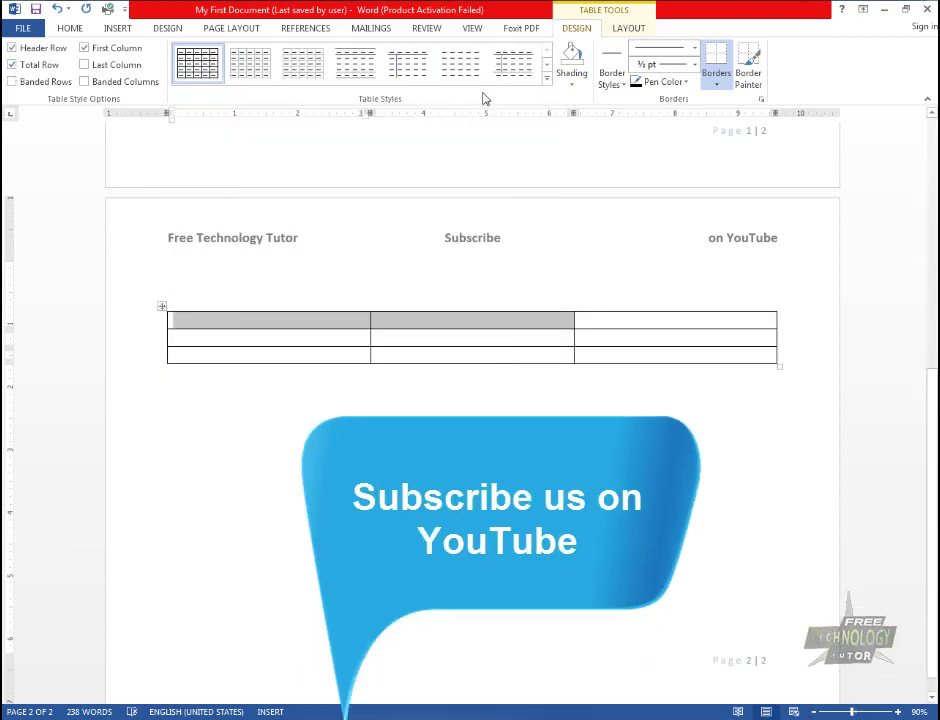
{"action": "left_click", "coordinate": [547, 77]}
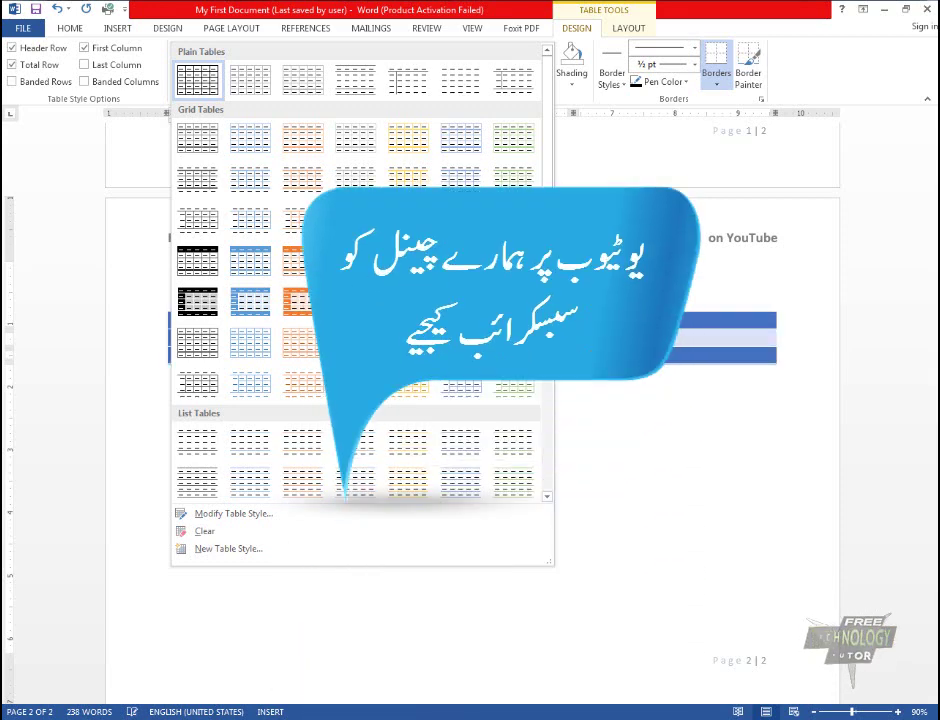
{"action": "left_click", "coordinate": [98, 65]}
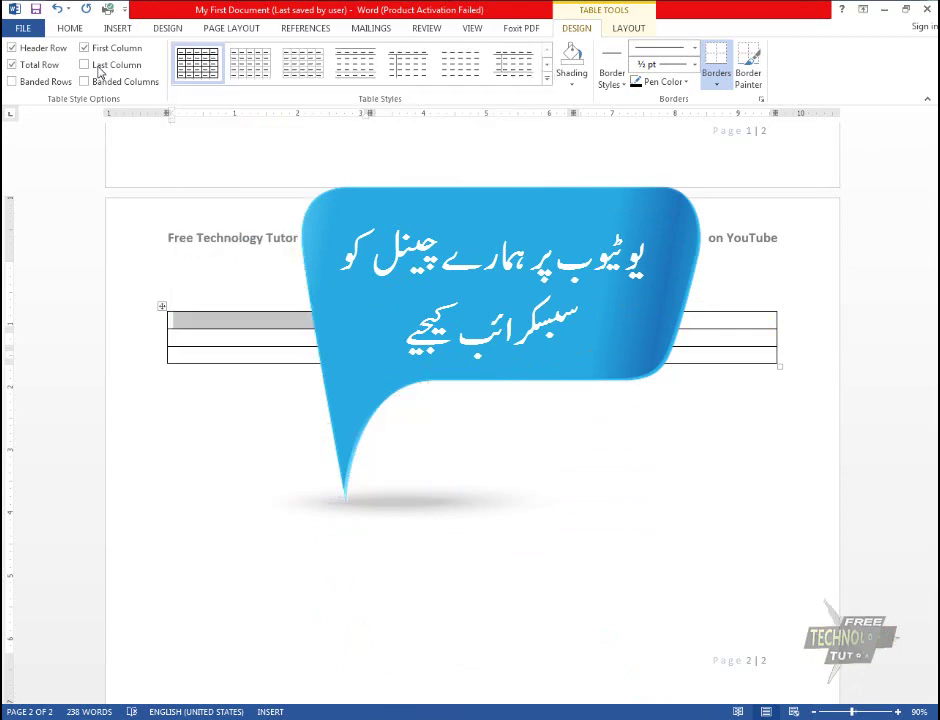
{"action": "left_click", "coordinate": [549, 79]}
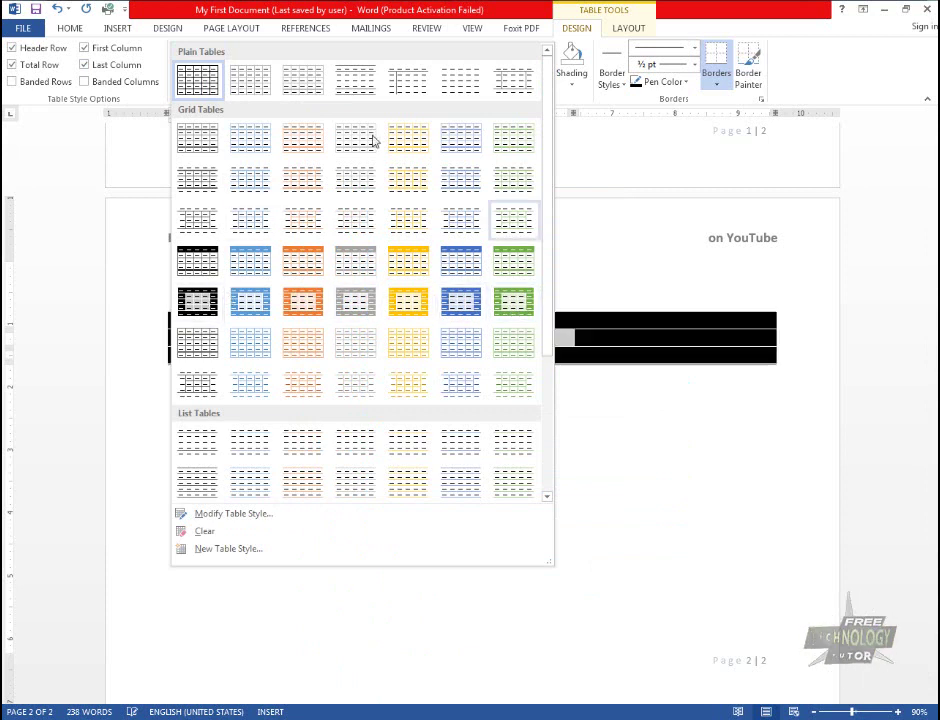
Browse the Table Styles gallery without applying a style, toggling Banded Columns along the way
{"action": "left_click", "coordinate": [25, 84]}
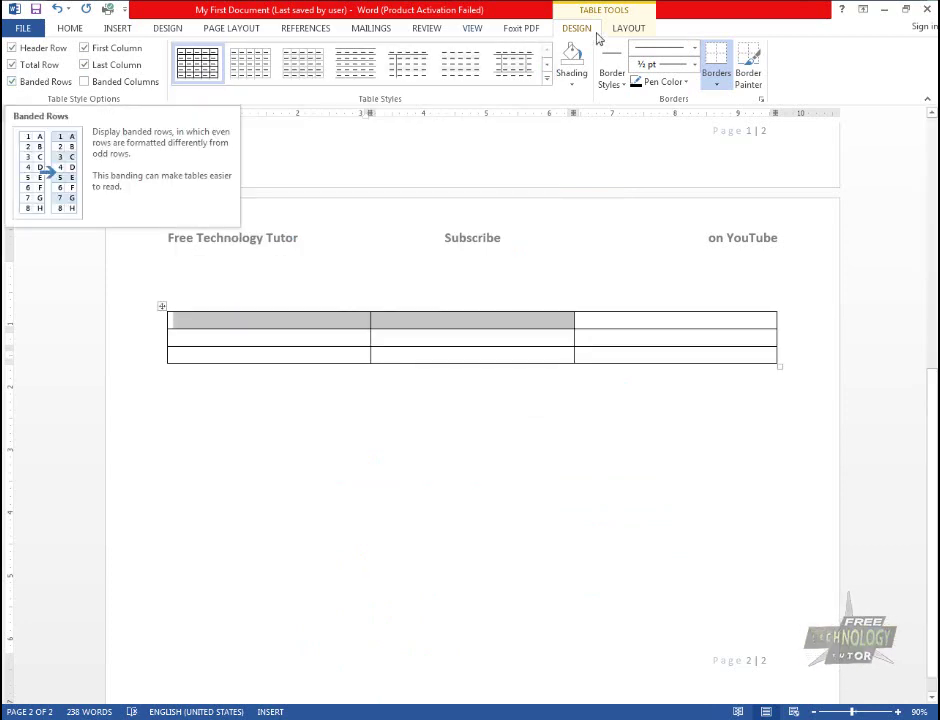
{"action": "left_click", "coordinate": [546, 76]}
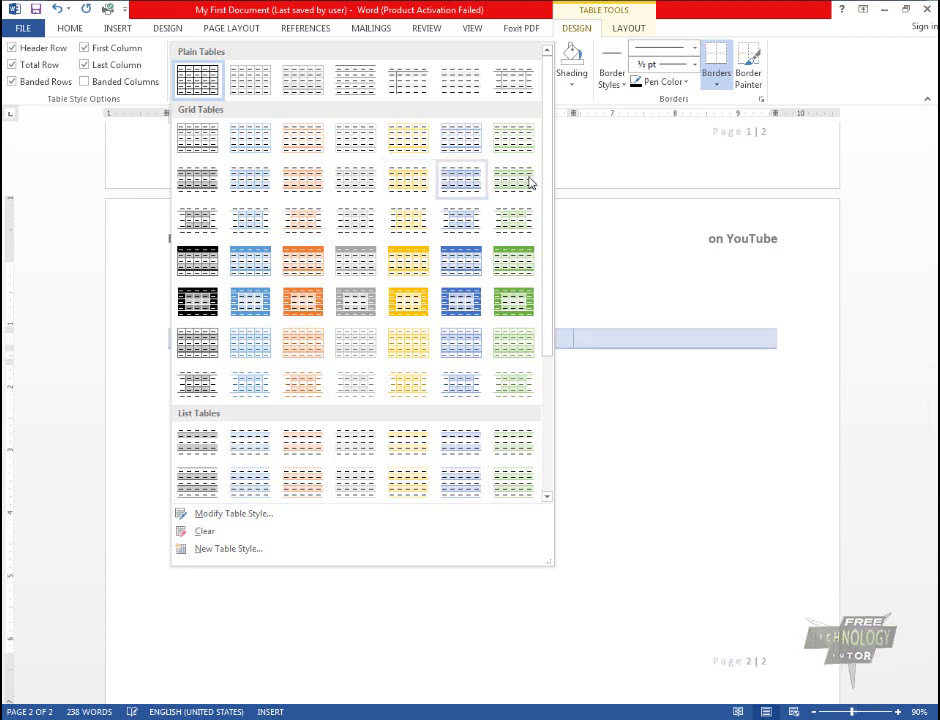
{"action": "left_click", "coordinate": [86, 81]}
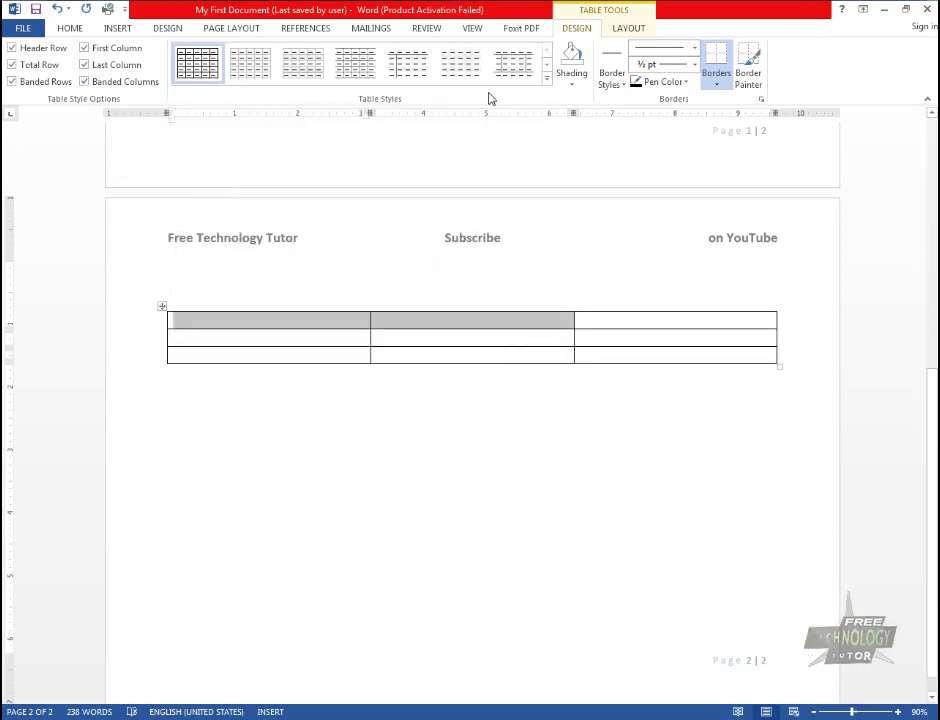
{"action": "left_click", "coordinate": [546, 77]}
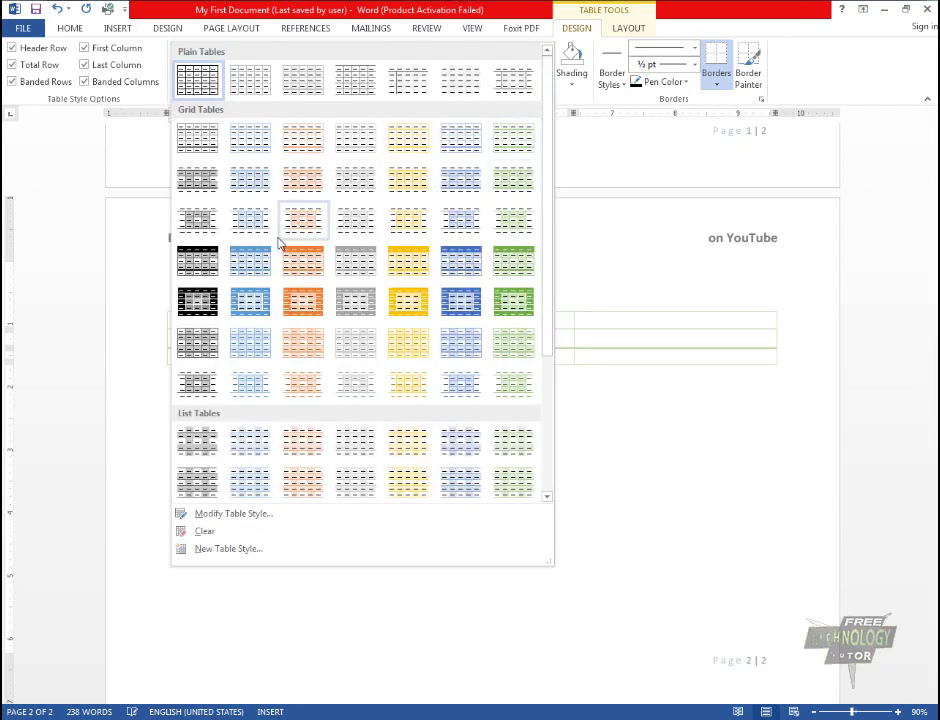
{"action": "left_click", "coordinate": [22, 66]}
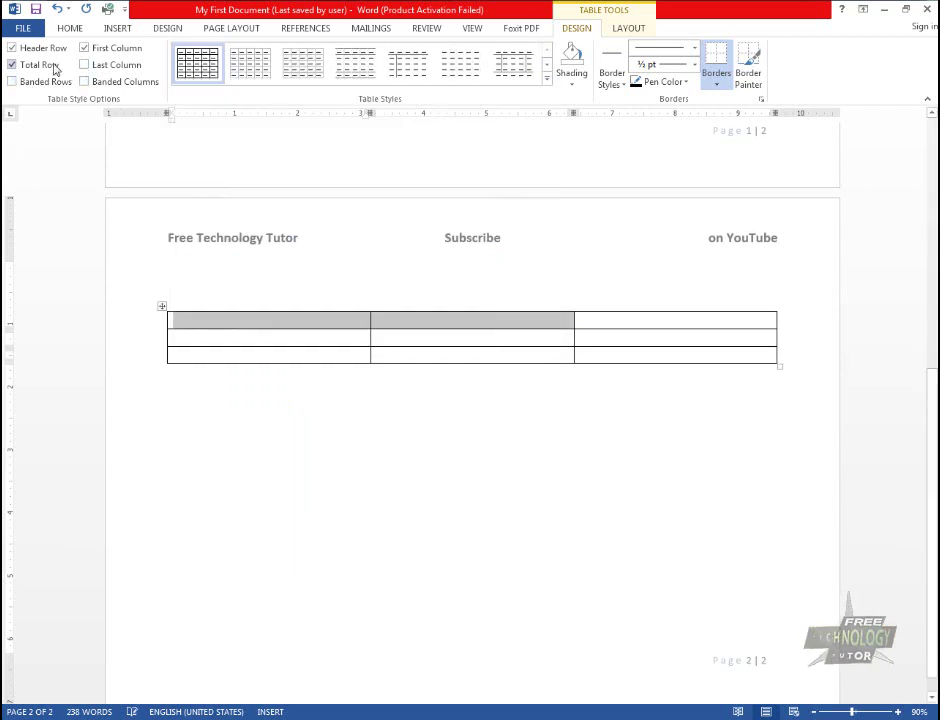
Leave only Header Row, First Column and Banded Rows checked, with the Table Styles gallery expanded
{"action": "left_click", "coordinate": [88, 47]}
{"action": "left_click", "coordinate": [31, 65]}
{"action": "left_click", "coordinate": [38, 47]}
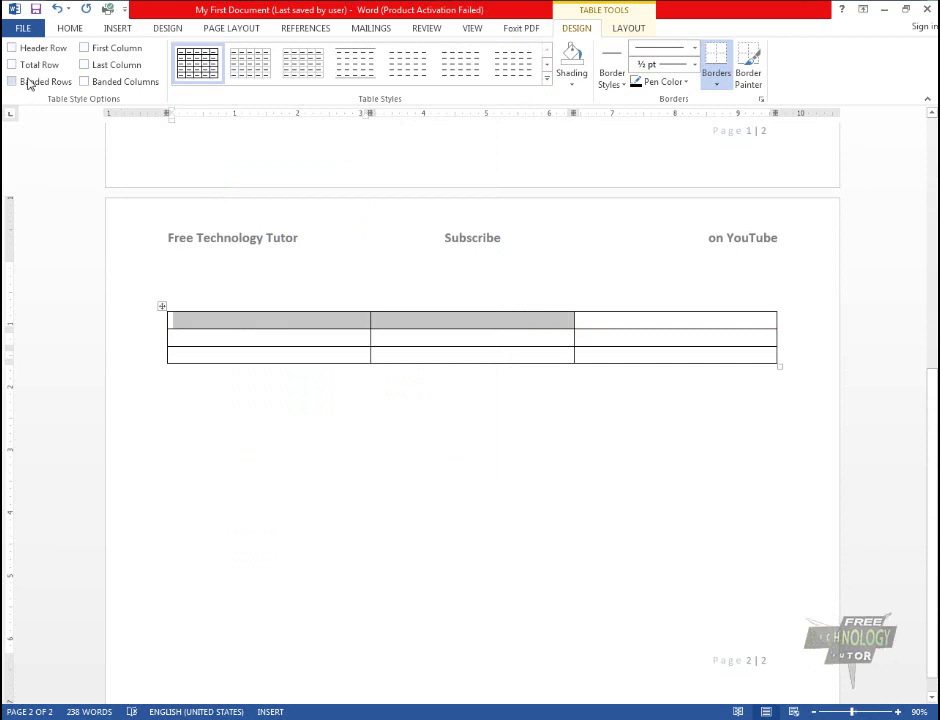
{"action": "left_click", "coordinate": [30, 47]}
{"action": "left_click", "coordinate": [31, 82]}
{"action": "left_click", "coordinate": [92, 47]}
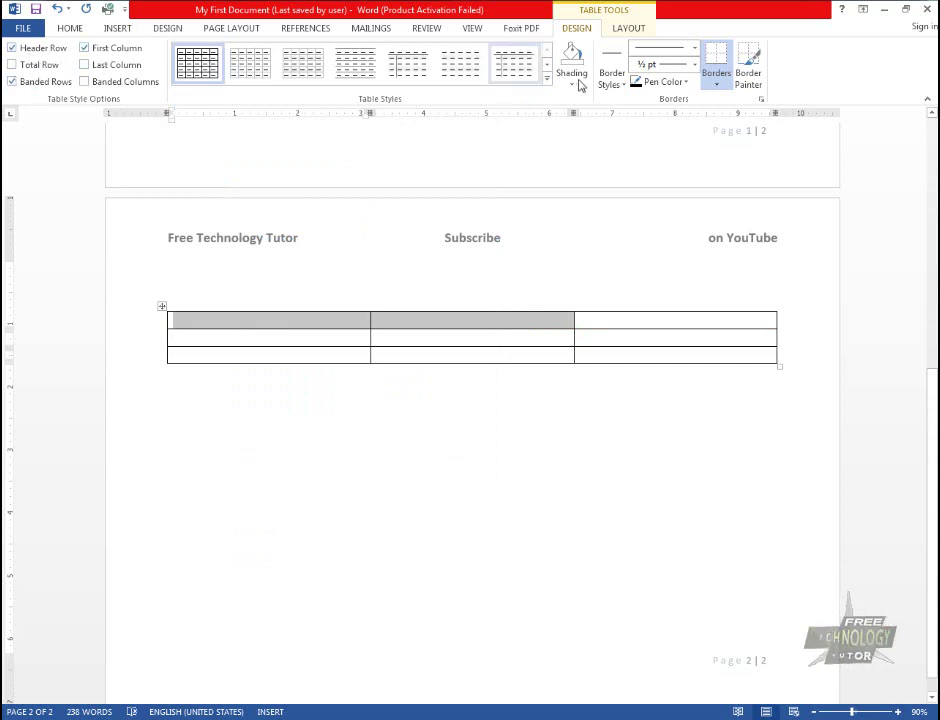
{"action": "left_click", "coordinate": [547, 77]}
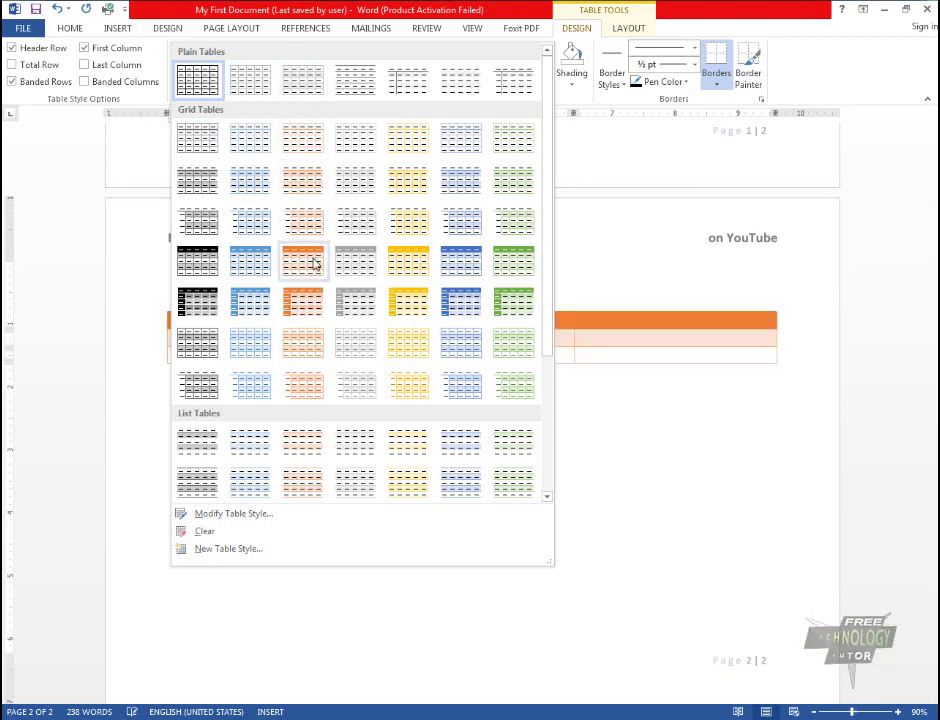
Apply the blue Grid Table style and add extra rows by tabbing past the last cell
{"action": "left_click", "coordinate": [458, 261]}
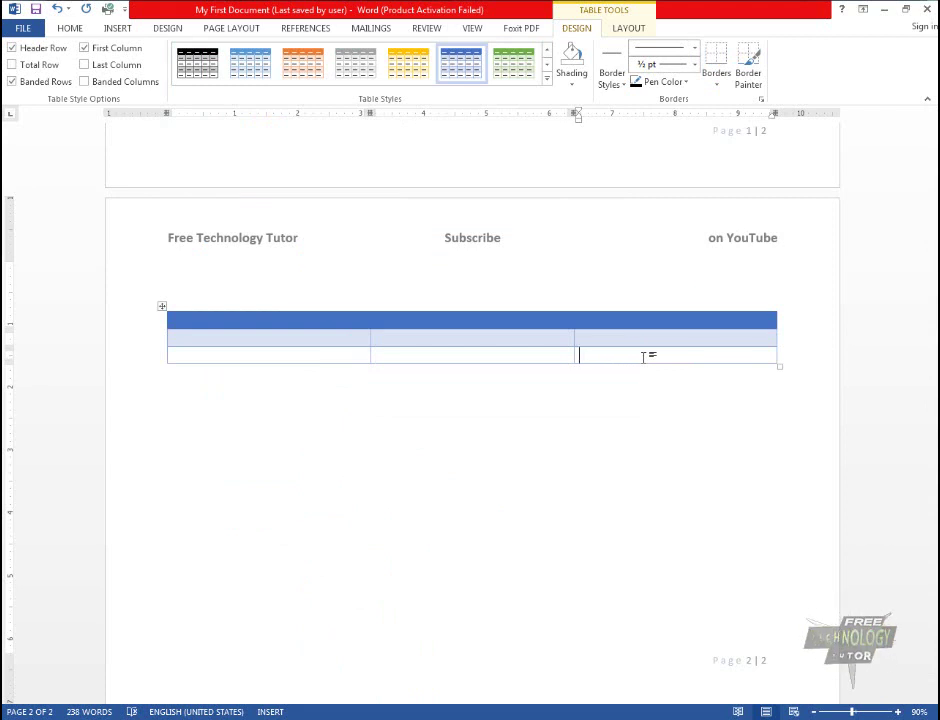
{"action": "key", "text": "Tab"}
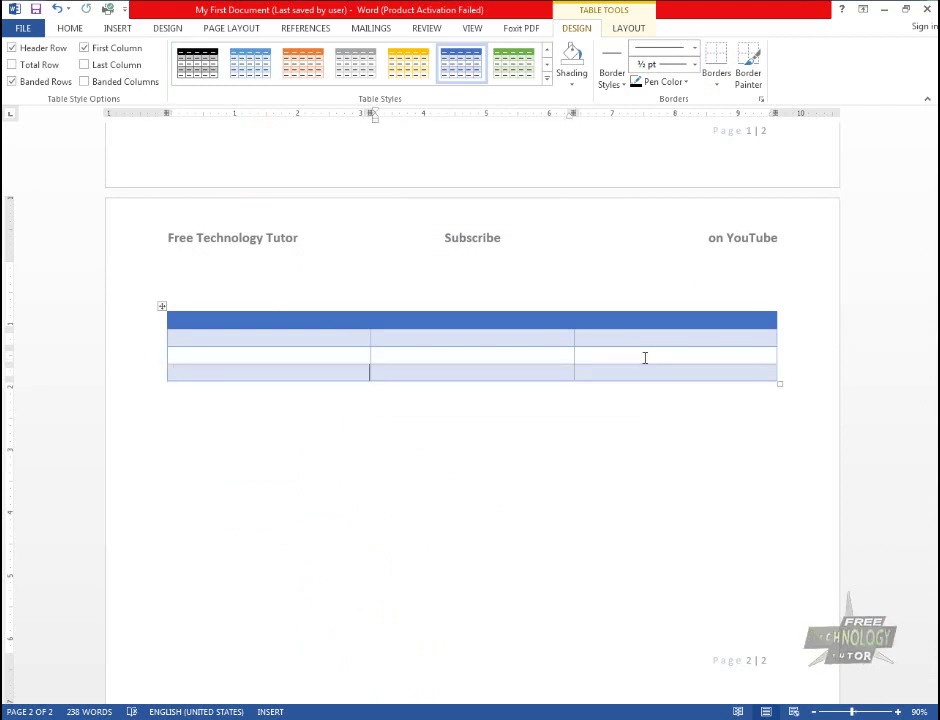
{"action": "key", "text": "Tab"}
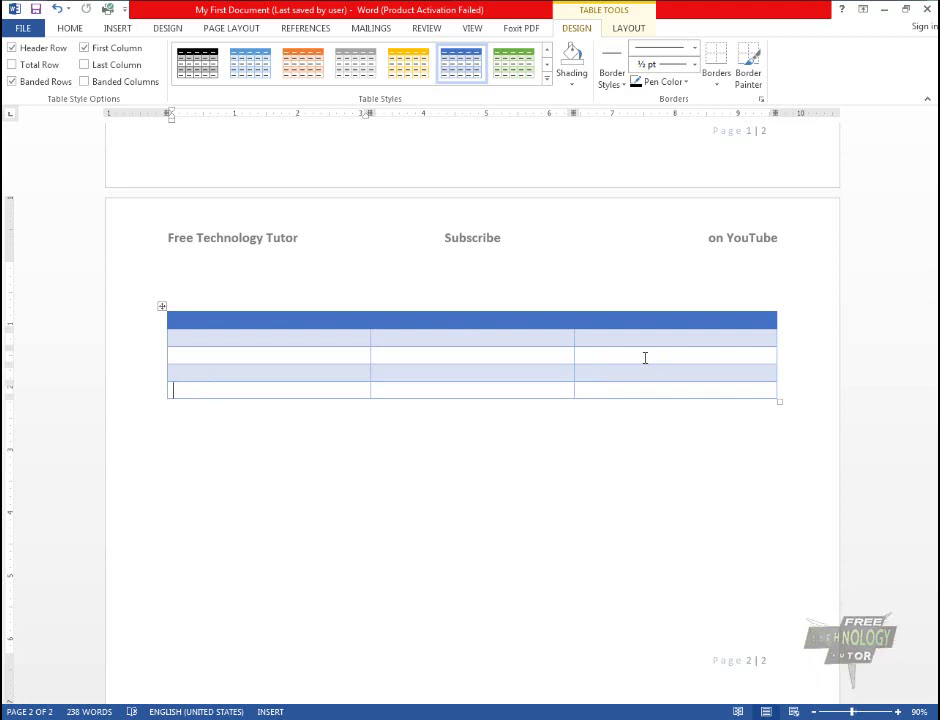
{"action": "key", "text": "Tab"}
{"action": "key", "text": "Tab"}
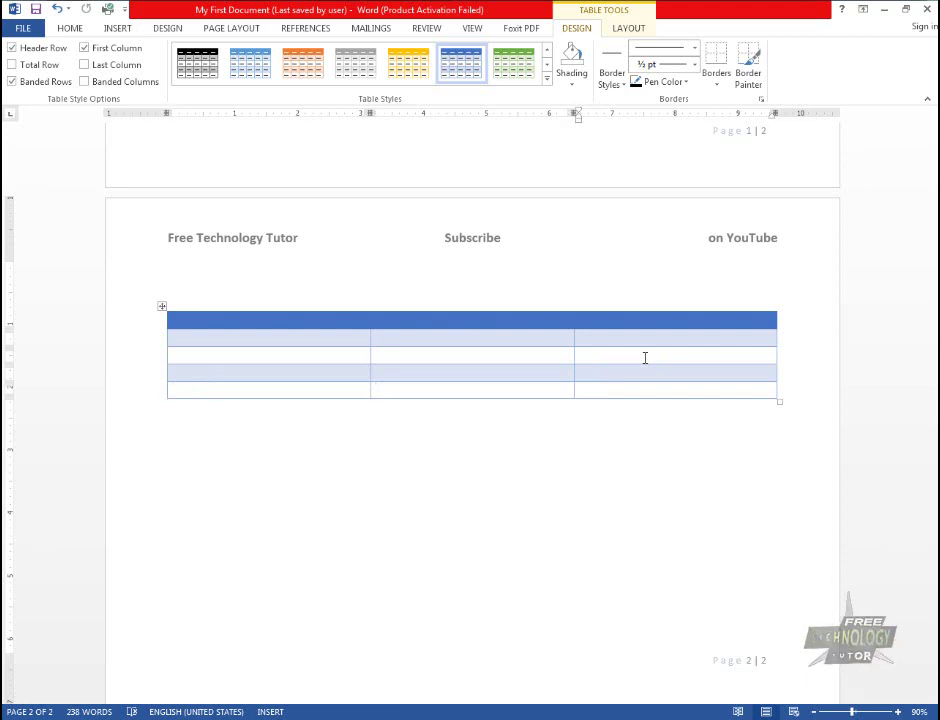
{"action": "key", "text": "Tab"}
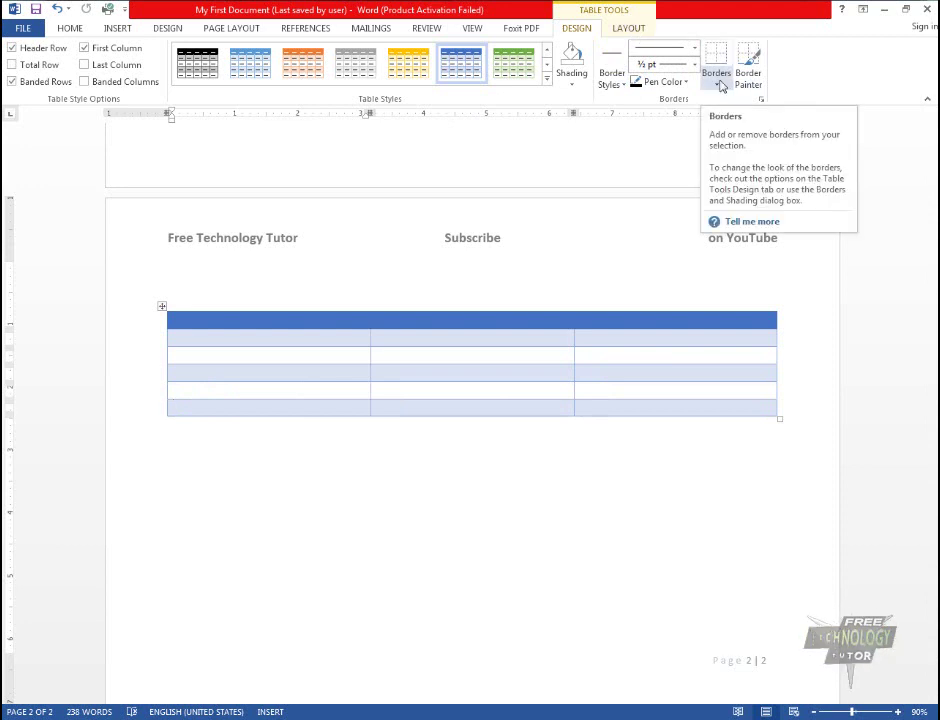
Select the entire table and bring up the Delete options from the mini toolbar
{"action": "left_click", "coordinate": [629, 24]}
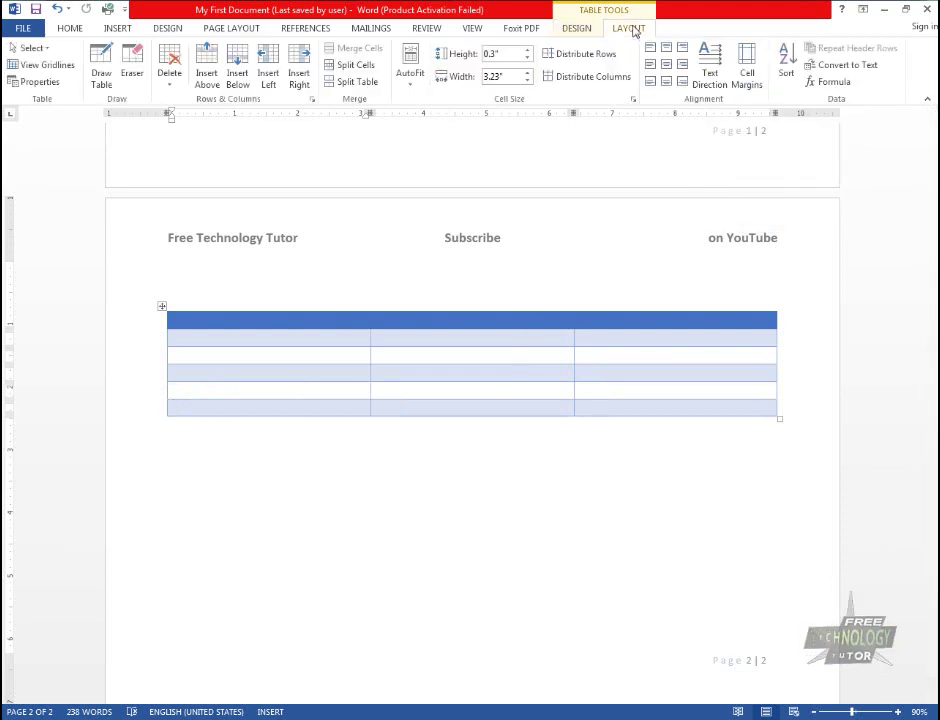
{"action": "left_click", "coordinate": [575, 27]}
{"action": "left_click", "coordinate": [626, 24]}
{"action": "left_click", "coordinate": [588, 28]}
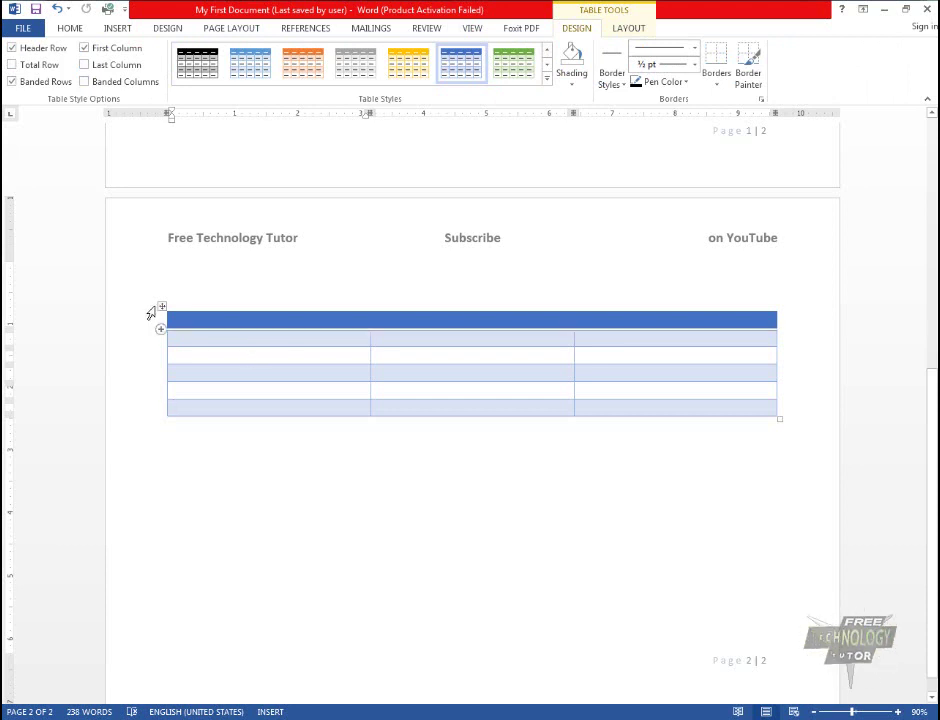
{"action": "left_click", "coordinate": [160, 305]}
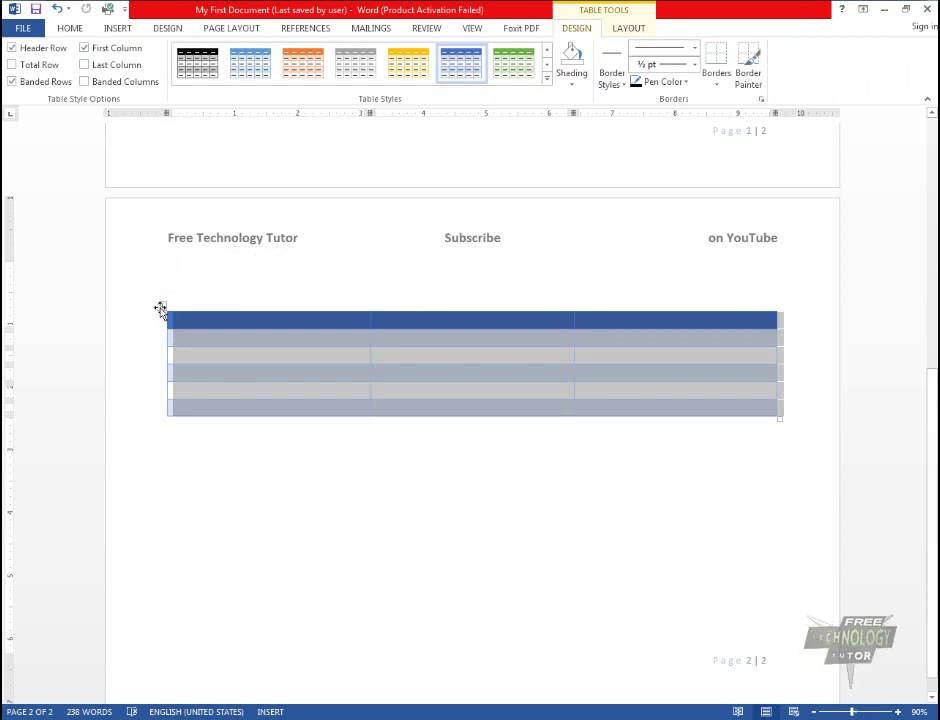
{"action": "left_click", "coordinate": [371, 268]}
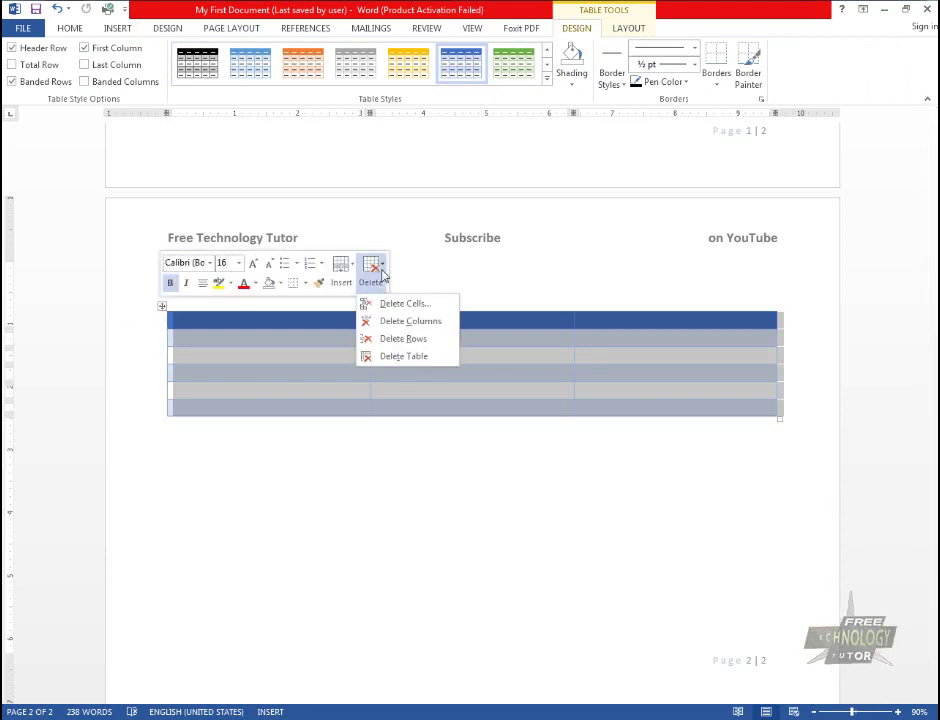